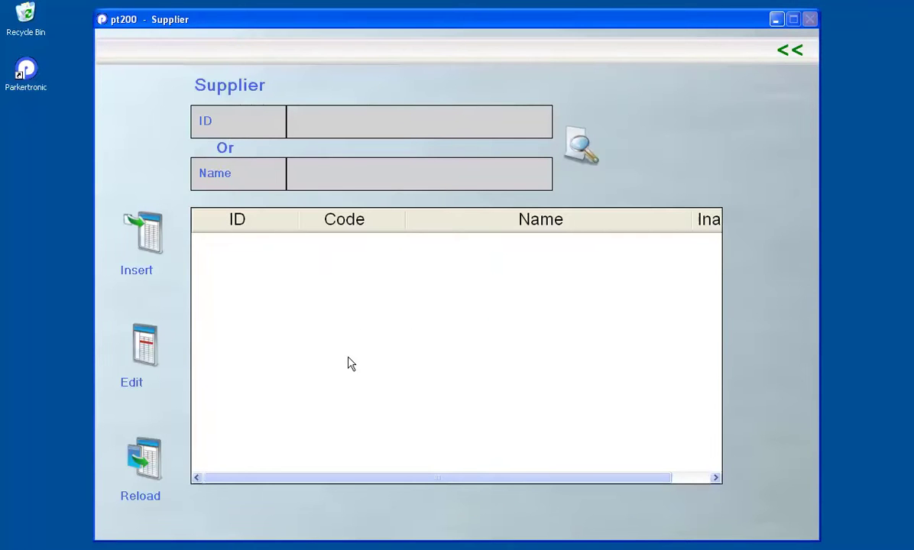
Start a new supplier named Tall Hat Co with code sup001 and tag label cus01
{"action": "left_click", "coordinate": [145, 233]}
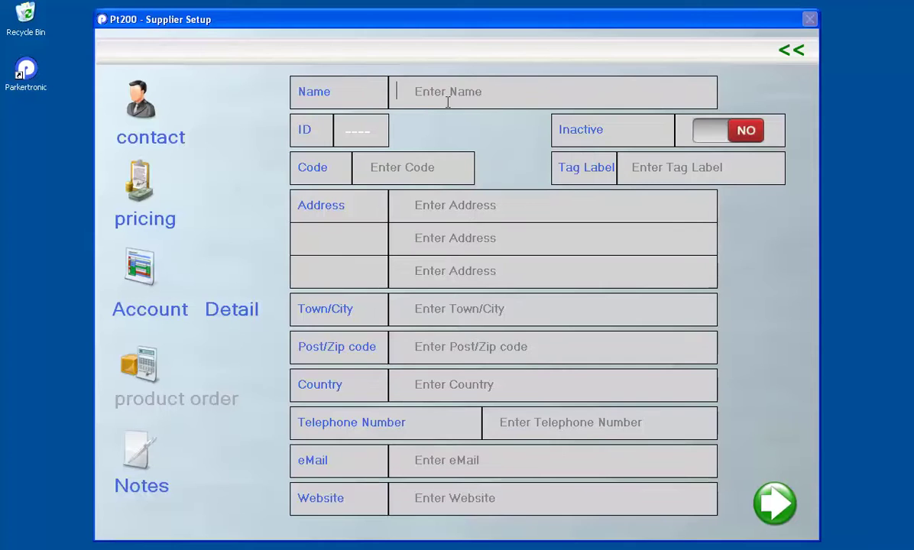
{"action": "type", "text": "Tall Hat Co"}
{"action": "left_click", "coordinate": [378, 165]}
{"action": "type", "text": "sup001"}
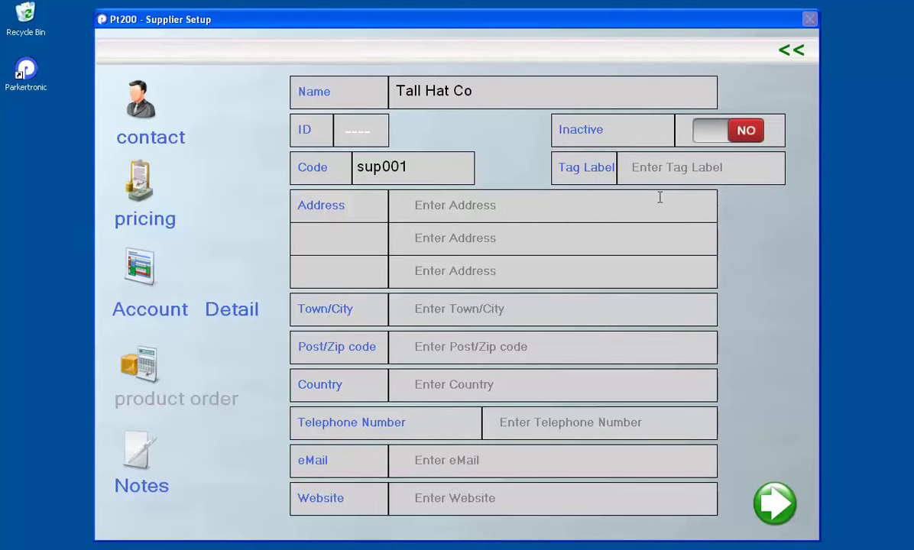
{"action": "type", "text": "cus01"}
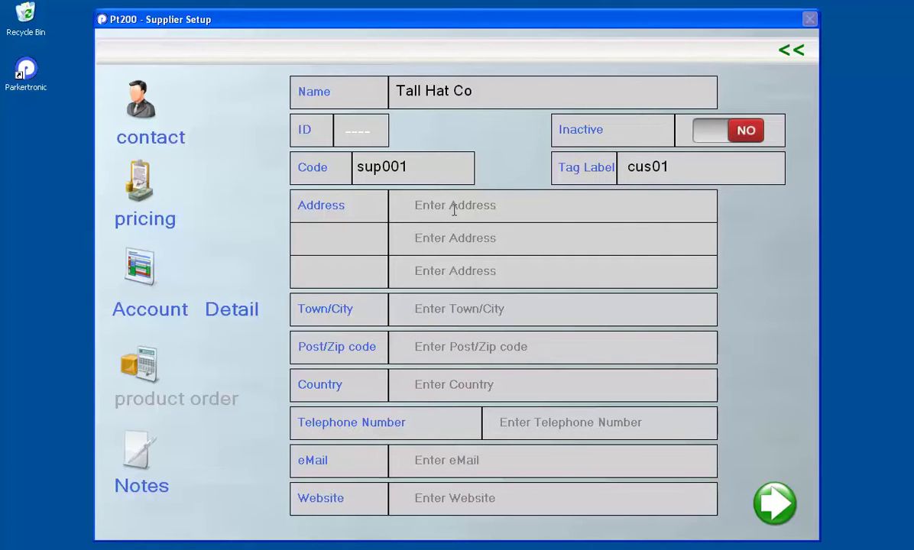
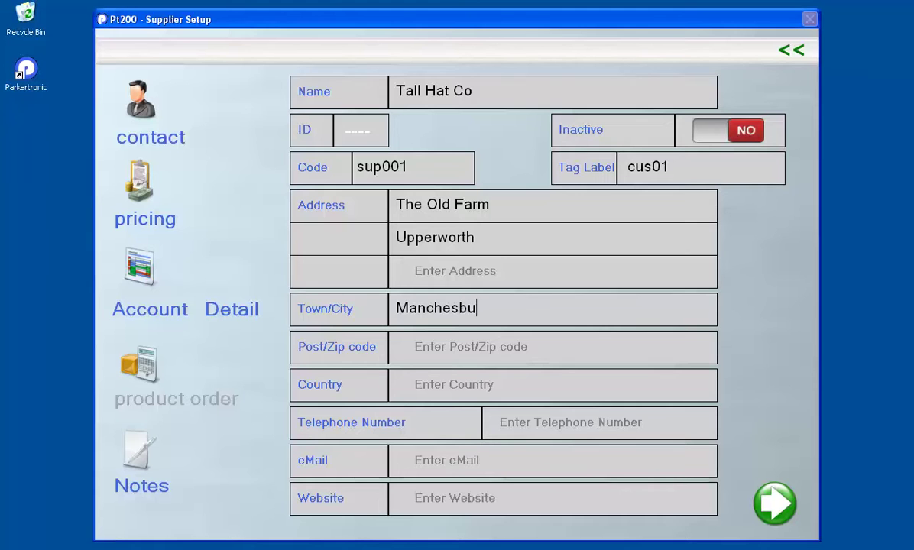
Enter the supplier's postal address, town, postcode and telephone number
{"action": "left_click", "coordinate": [459, 350]}
{"action": "type", "text": "MM768"}
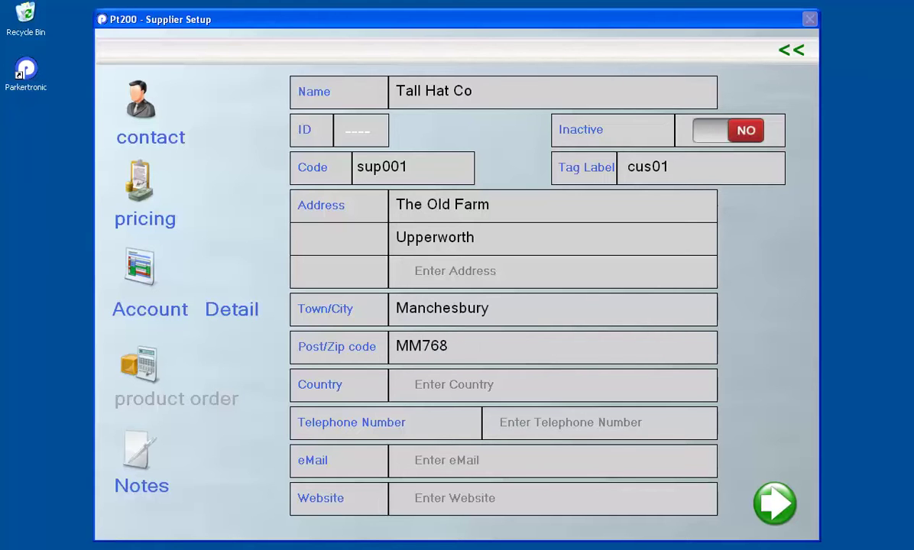
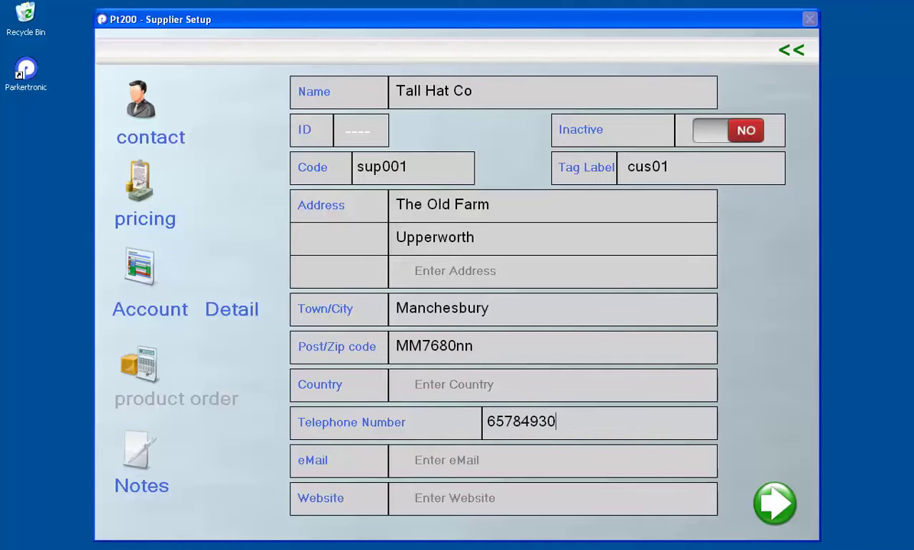
{"action": "left_click", "coordinate": [472, 462]}
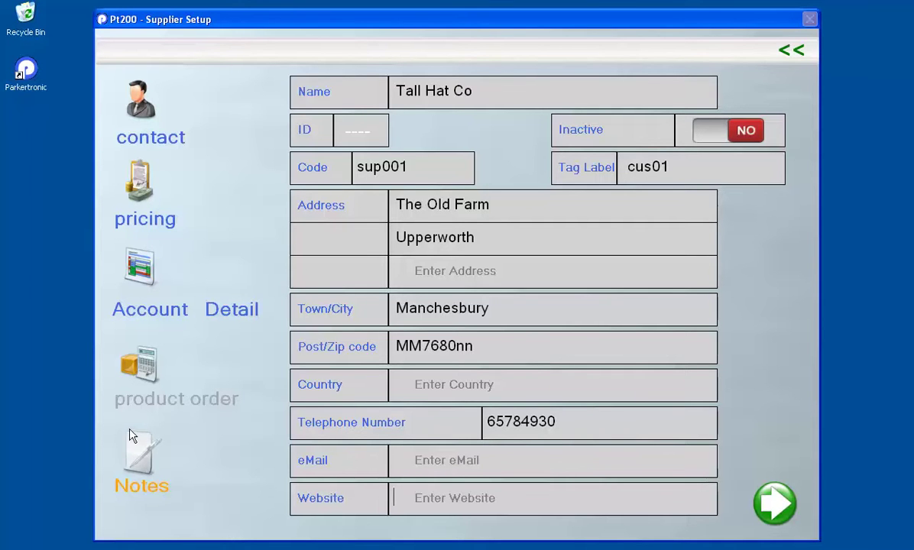
Add the contact person's name and telephone extension to the supplier and close Contact
{"action": "left_click", "coordinate": [138, 113]}
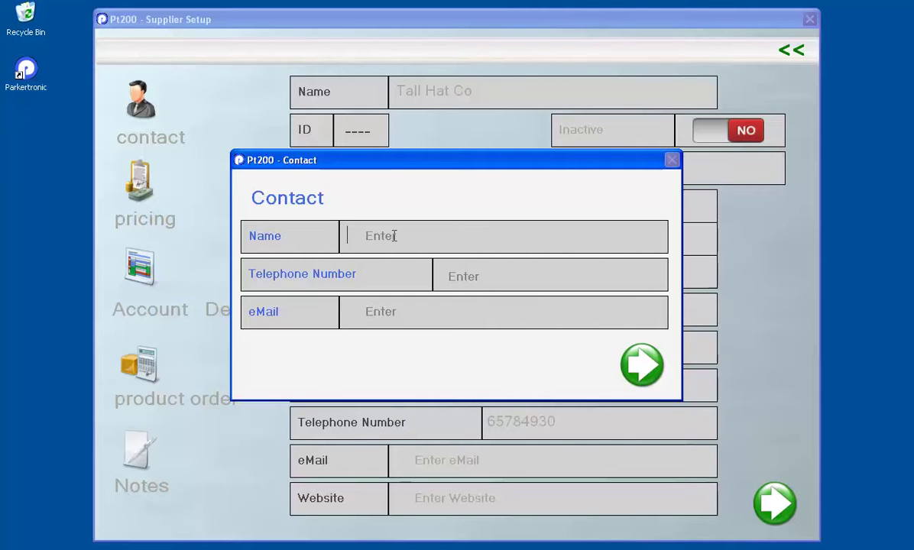
{"action": "type", "text": "Jim"}
{"action": "left_click", "coordinate": [465, 276]}
{"action": "type", "text": "67584 ext "}
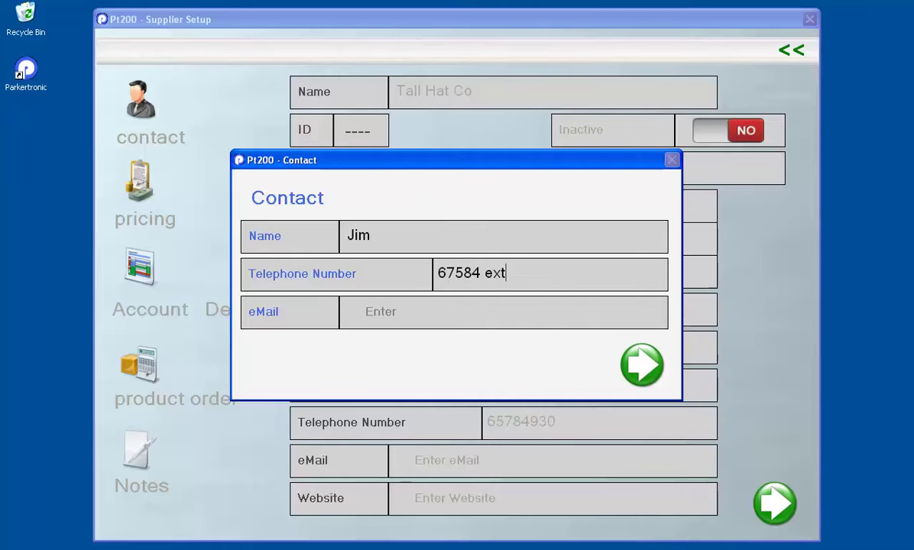
{"action": "type", "text": "1"}
{"action": "left_click", "coordinate": [640, 366]}
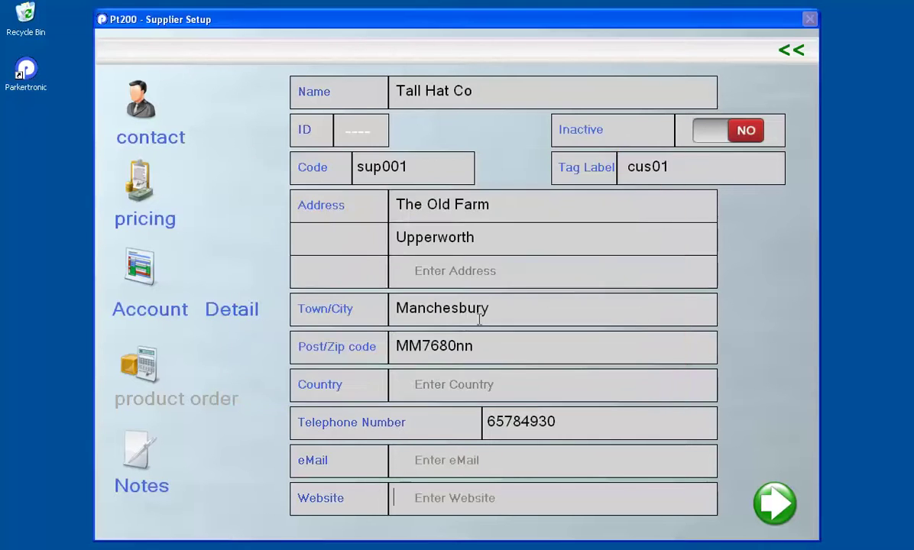
Open the supplier pricing settings and compare the Multiply and Margin retail calculation options
{"action": "left_click", "coordinate": [147, 192]}
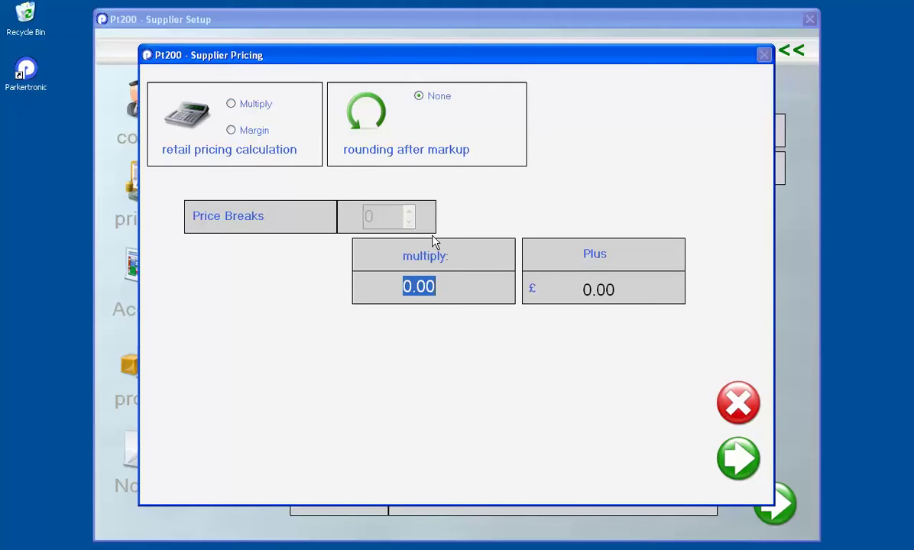
{"action": "left_click", "coordinate": [231, 103]}
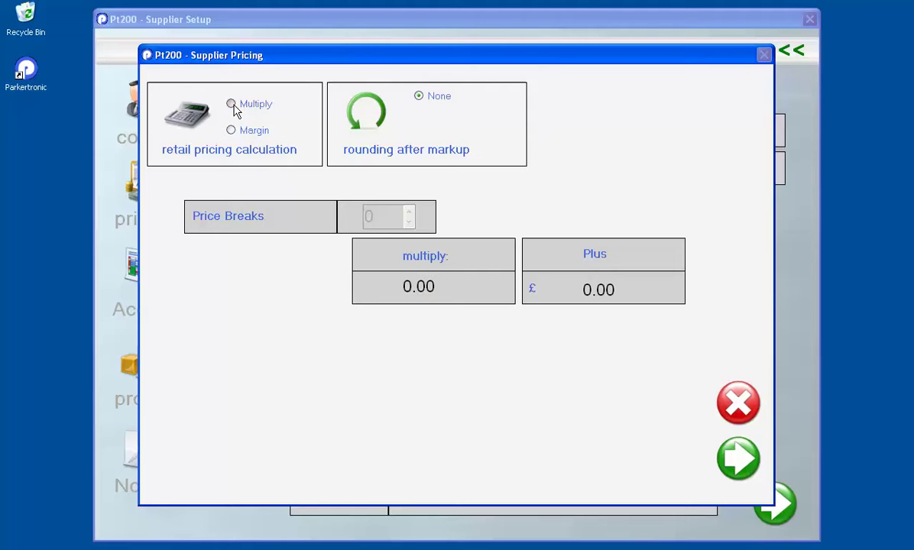
{"action": "left_click", "coordinate": [230, 130]}
{"action": "left_click", "coordinate": [231, 103]}
{"action": "left_click", "coordinate": [231, 130]}
{"action": "left_click", "coordinate": [230, 104]}
{"action": "left_click", "coordinate": [231, 129]}
{"action": "left_click", "coordinate": [231, 105]}
{"action": "left_click", "coordinate": [231, 129]}
{"action": "left_click", "coordinate": [231, 104]}
{"action": "left_click", "coordinate": [230, 130]}
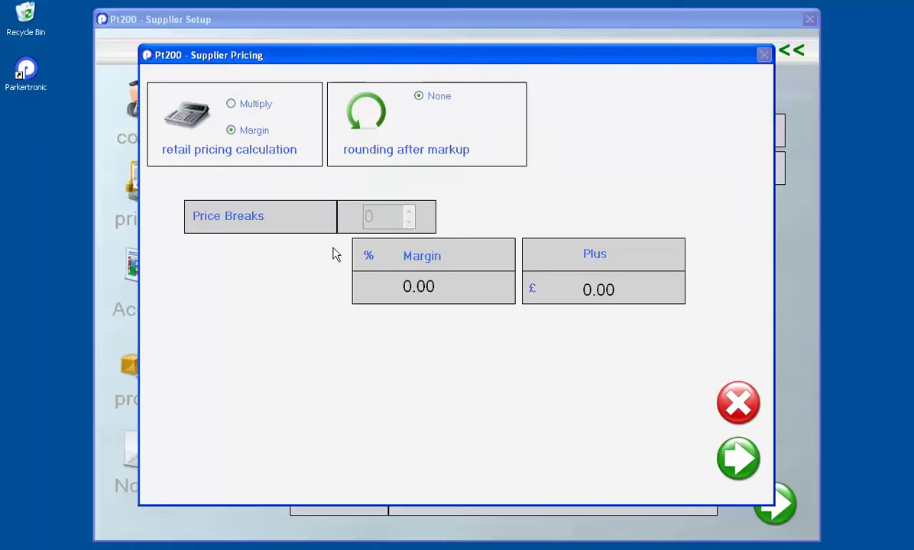
Select the 0.00 margin and Plus values, then return retail pricing to Multiply
{"action": "left_click", "coordinate": [450, 287]}
{"action": "left_click_drag", "start_coordinate": [450, 287], "coordinate": [359, 286]}
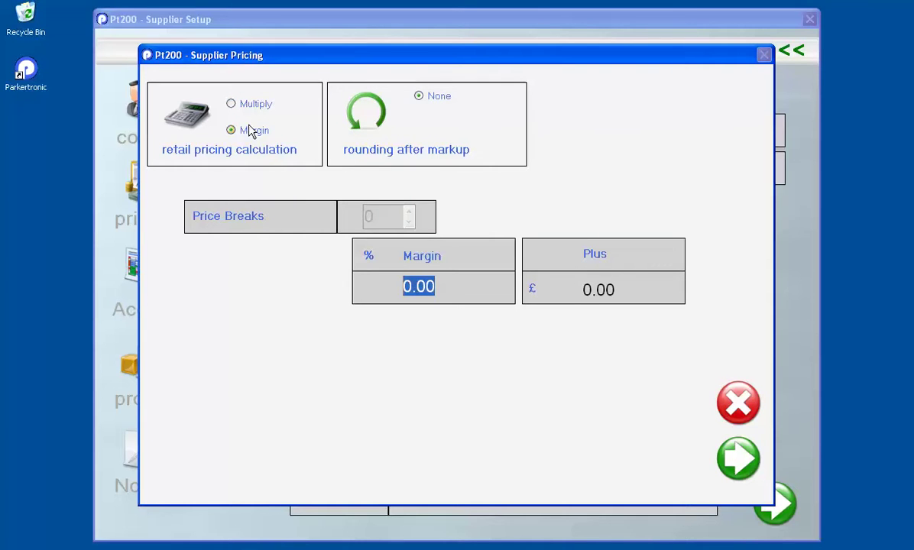
{"action": "left_click", "coordinate": [576, 290]}
{"action": "left_click", "coordinate": [616, 289]}
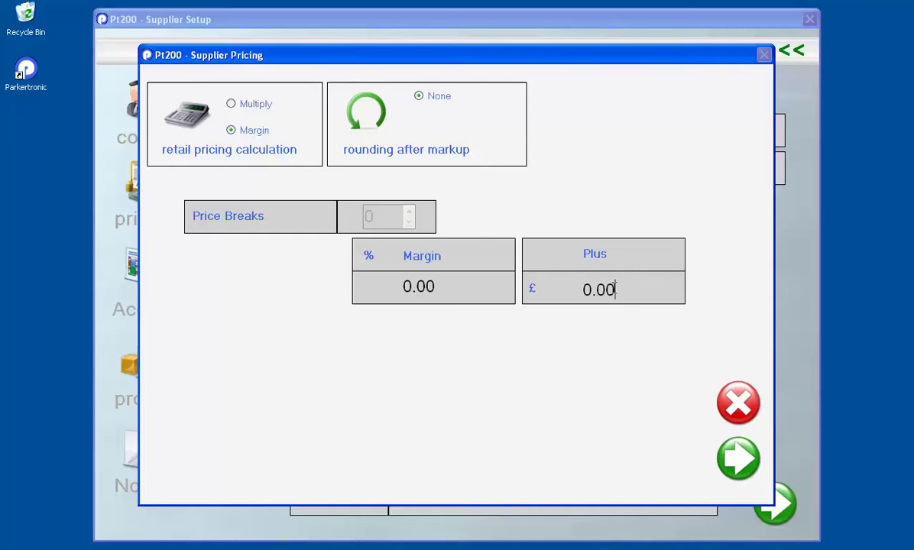
{"action": "left_click_drag", "start_coordinate": [616, 290], "coordinate": [579, 294]}
{"action": "left_click", "coordinate": [231, 104]}
Try Multiply 2 plus 1, then a Margin of 20, in the retail pricing fields
{"action": "double_click", "coordinate": [410, 282]}
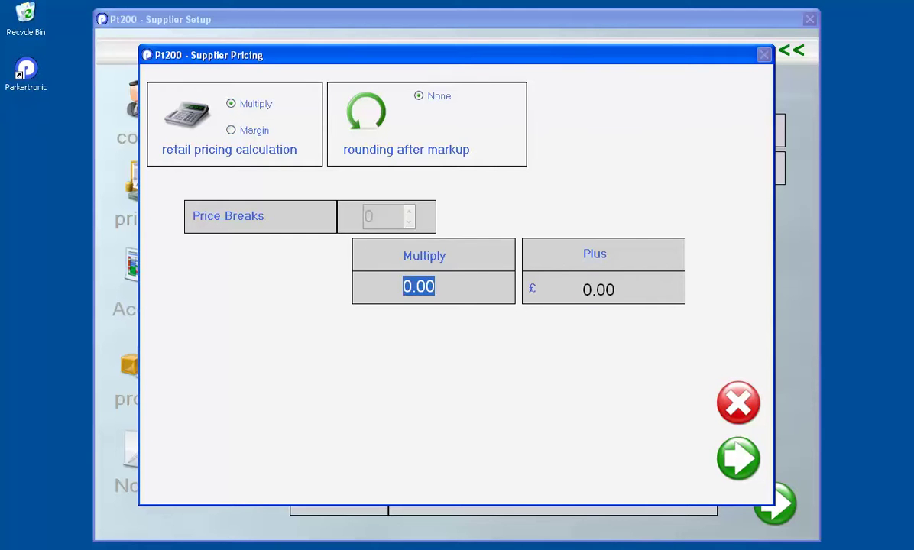
{"action": "type", "text": "2"}
{"action": "left_click_drag", "start_coordinate": [645, 291], "coordinate": [573, 289]}
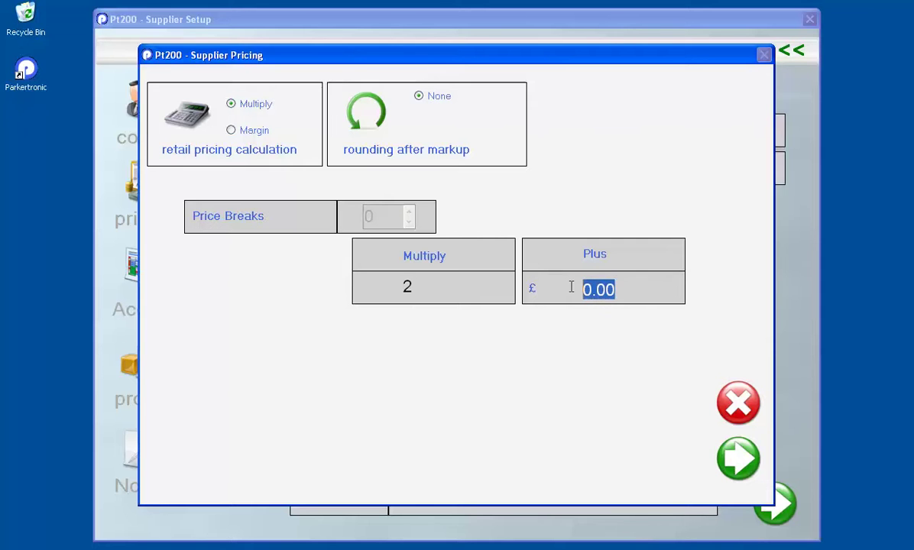
{"action": "type", "text": "1"}
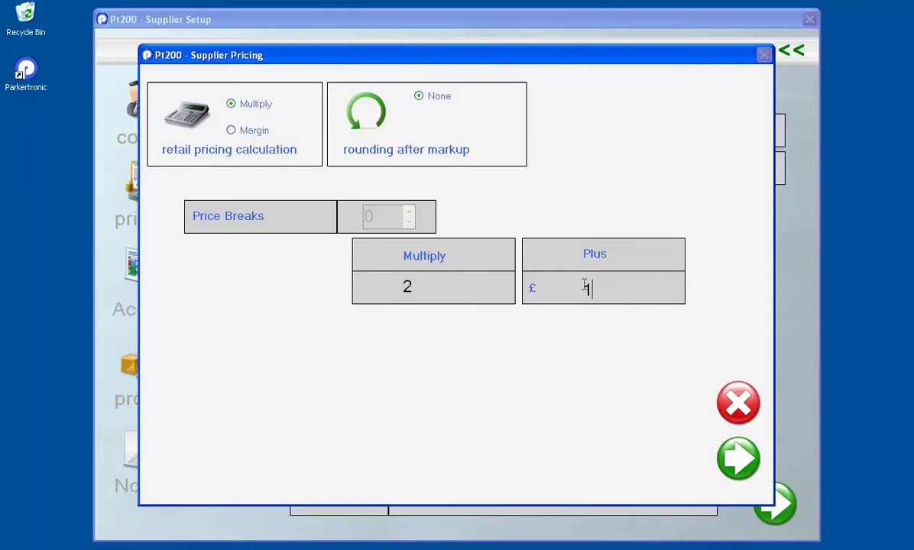
{"action": "left_click", "coordinate": [231, 131]}
{"action": "left_click", "coordinate": [400, 285]}
{"action": "type", "text": "20"}
{"action": "double_click", "coordinate": [589, 290]}
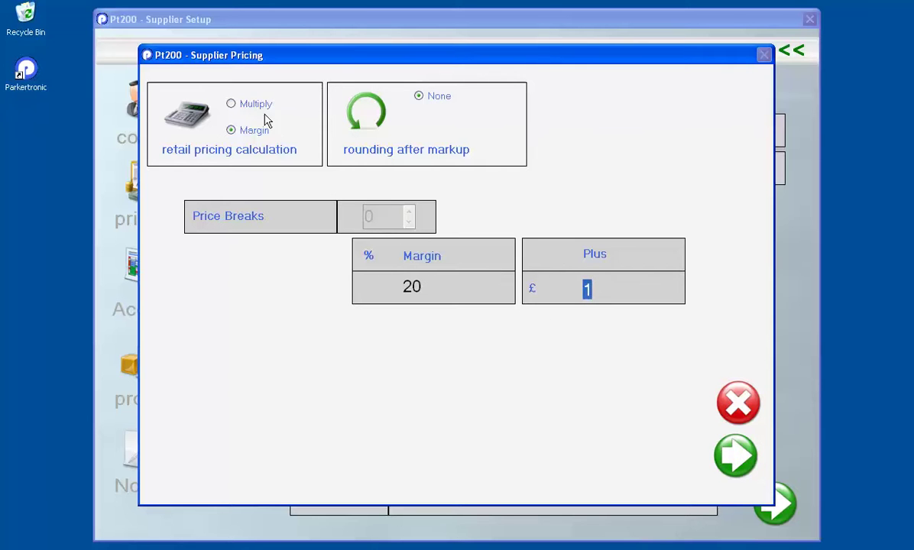
Set retail pricing back to Multiply 0 plus £0 and confirm the pricing settings
{"action": "left_click", "coordinate": [243, 104]}
{"action": "left_click_drag", "start_coordinate": [420, 283], "coordinate": [393, 286]}
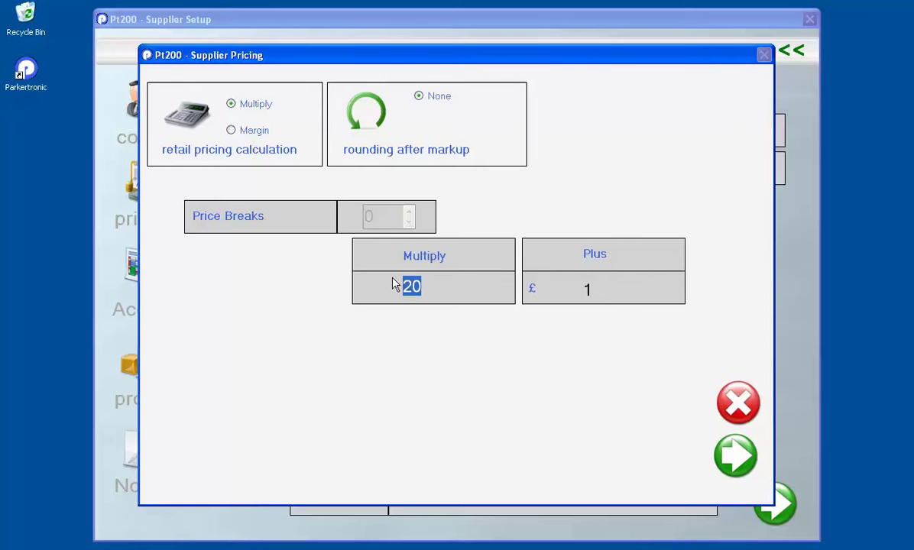
{"action": "type", "text": "0"}
{"action": "left_click_drag", "start_coordinate": [590, 289], "coordinate": [555, 308]}
{"action": "type", "text": "0"}
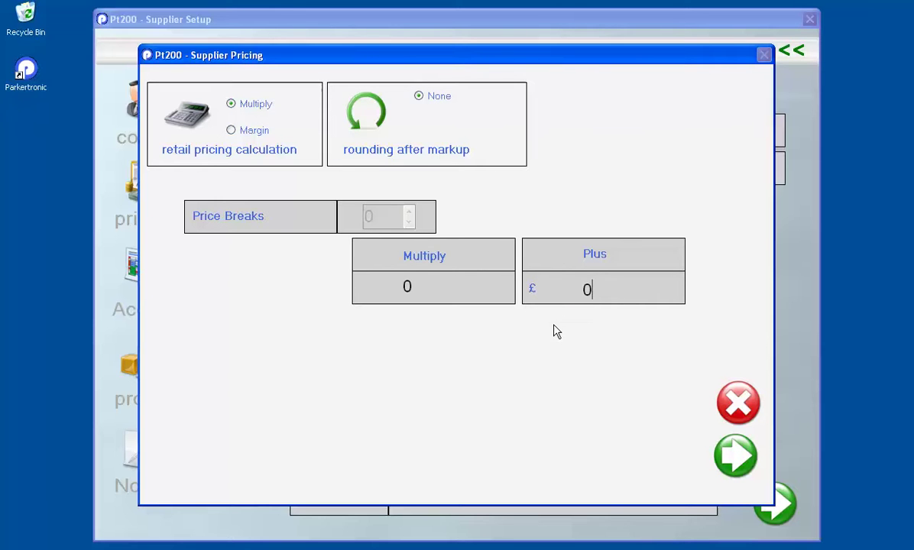
{"action": "left_click", "coordinate": [689, 437]}
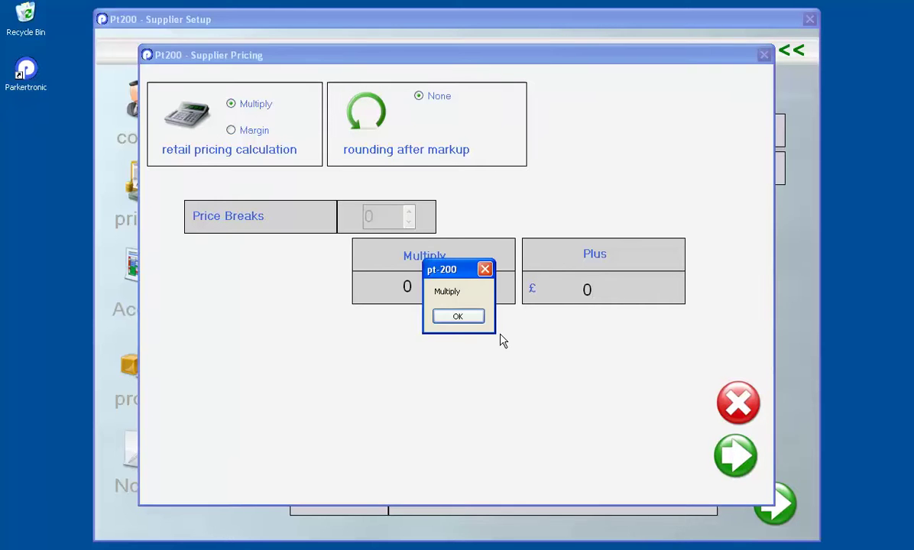
{"action": "left_click", "coordinate": [467, 320]}
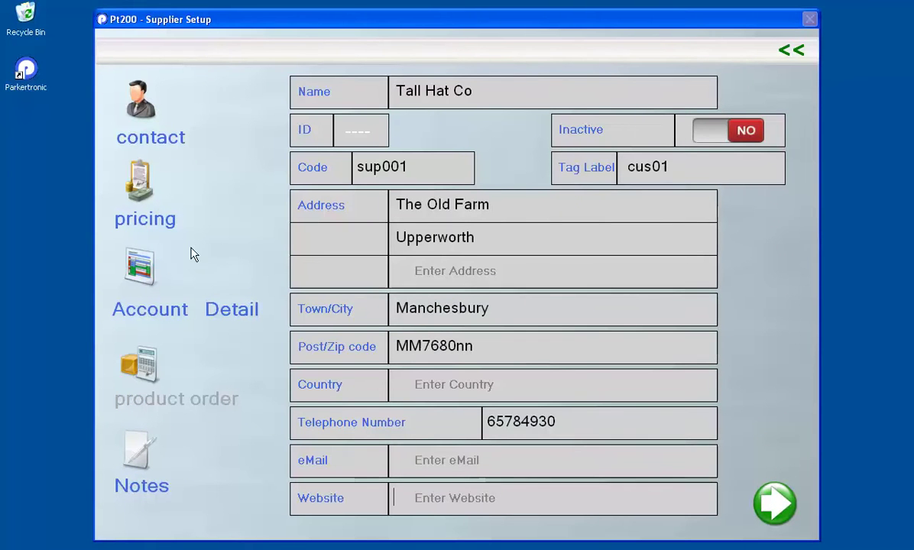
Enter the supplier's account number and supplier tax number in Account Detail
{"action": "left_click", "coordinate": [149, 280]}
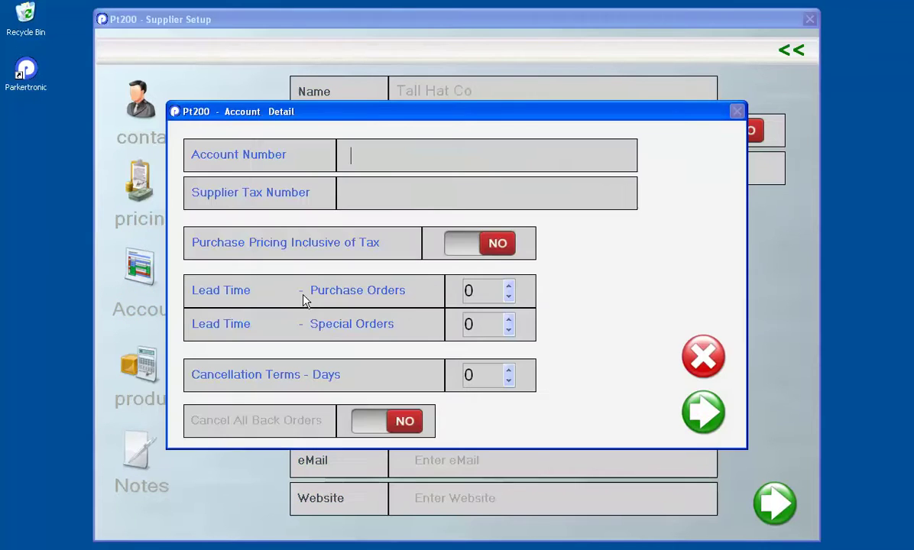
{"action": "left_click", "coordinate": [388, 159]}
{"action": "left_click", "coordinate": [366, 187]}
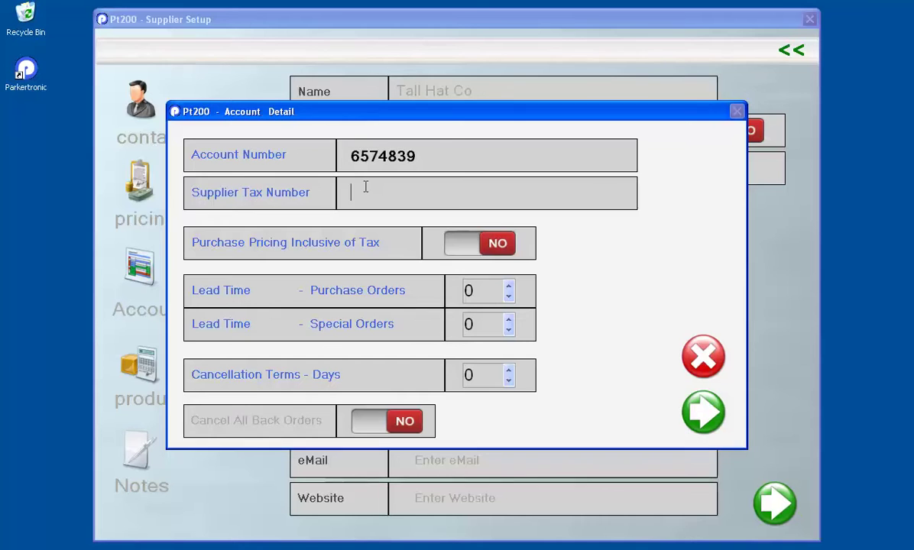
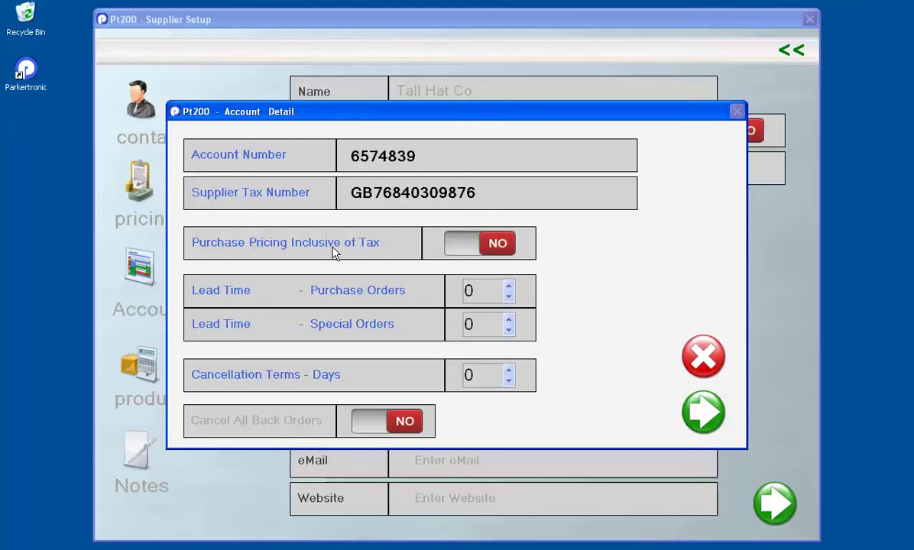
Set tax-inclusive purchase pricing to YES
{"action": "left_click", "coordinate": [465, 246]}
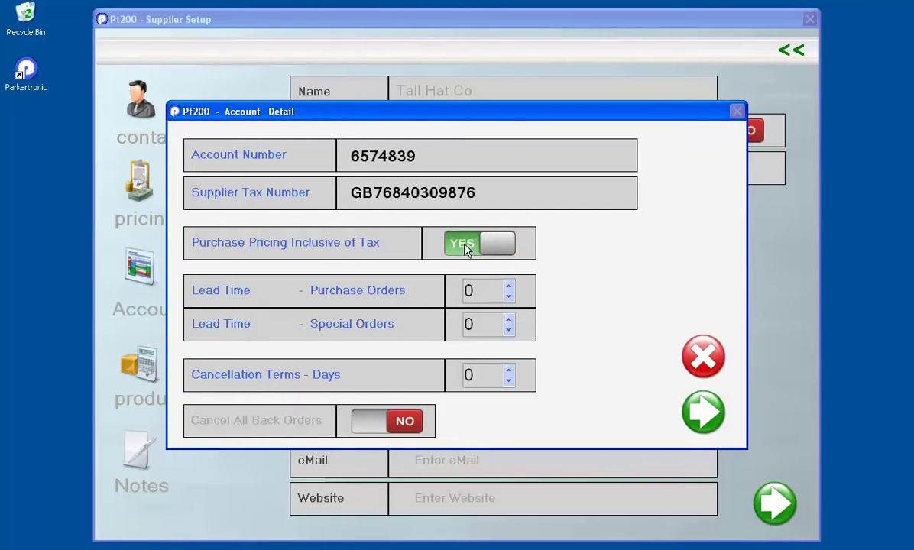
{"action": "left_click", "coordinate": [466, 245]}
{"action": "left_click", "coordinate": [462, 252]}
{"action": "left_click", "coordinate": [458, 256]}
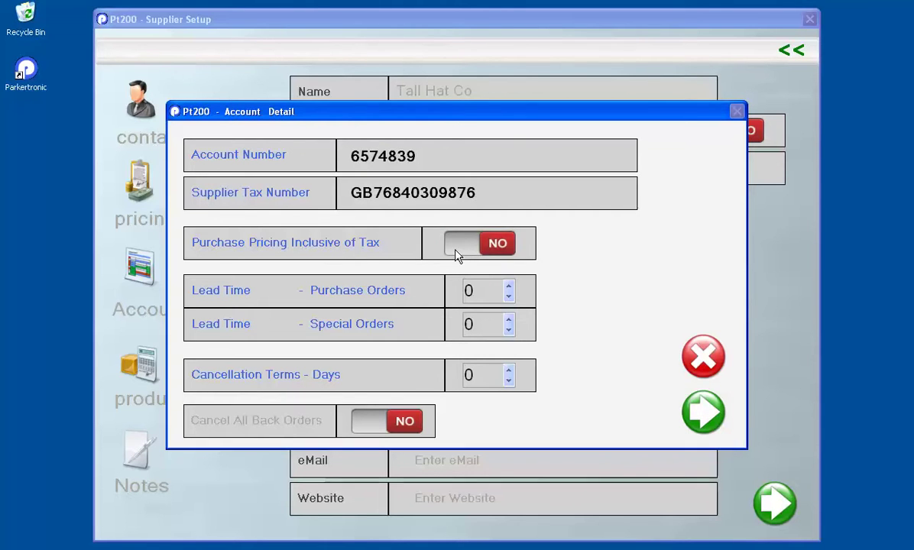
{"action": "left_click", "coordinate": [461, 254]}
{"action": "left_click", "coordinate": [457, 253]}
{"action": "left_click", "coordinate": [452, 246]}
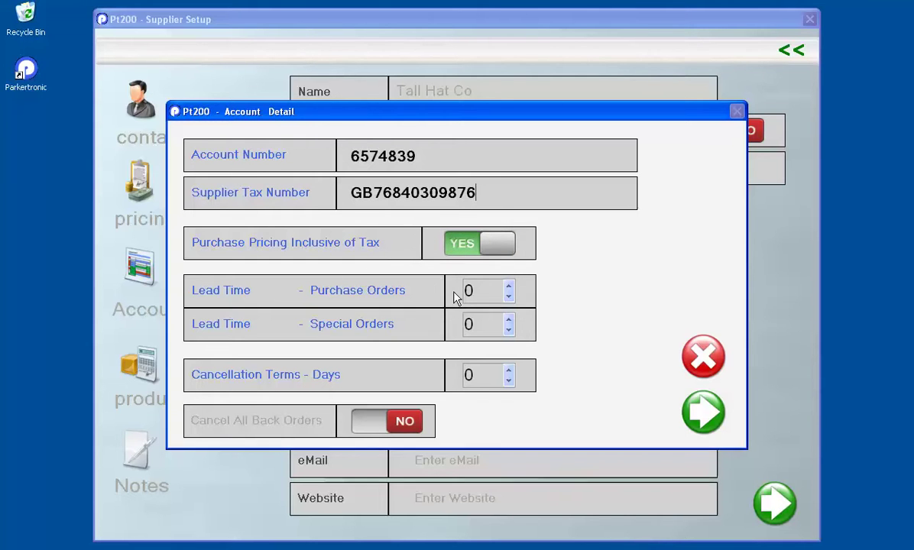
Set purchase order lead time to 3 and cancellation terms to 2 days, then confirm
{"action": "left_click", "coordinate": [509, 288]}
{"action": "left_click", "coordinate": [509, 287]}
{"action": "left_click", "coordinate": [509, 289]}
{"action": "left_click", "coordinate": [509, 321]}
{"action": "left_click", "coordinate": [509, 329]}
{"action": "left_click", "coordinate": [508, 371]}
{"action": "left_click", "coordinate": [508, 371]}
{"action": "left_click", "coordinate": [704, 413]}
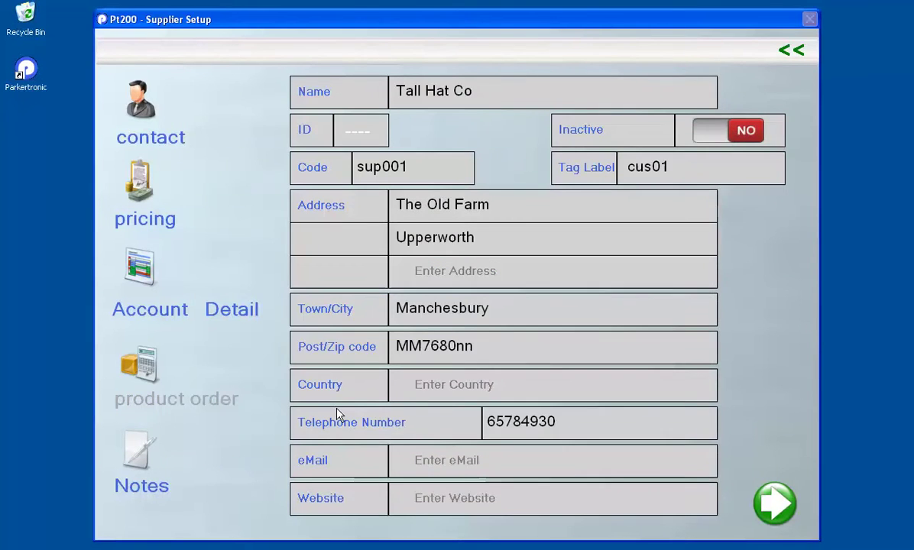
{"action": "left_click", "coordinate": [172, 316]}
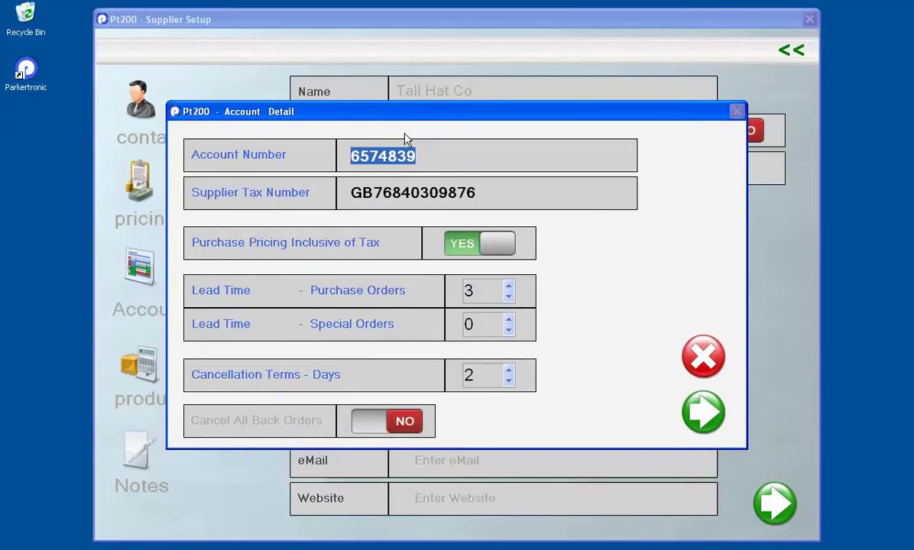
{"action": "left_click", "coordinate": [700, 355]}
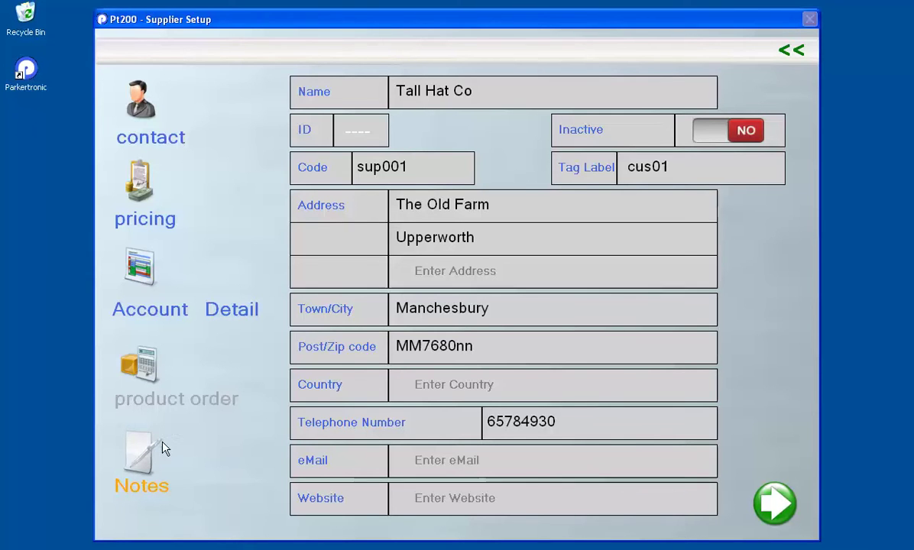
Write 'Only delivers on a Friday' in the supplier's Notes and confirm it
{"action": "left_click", "coordinate": [135, 459]}
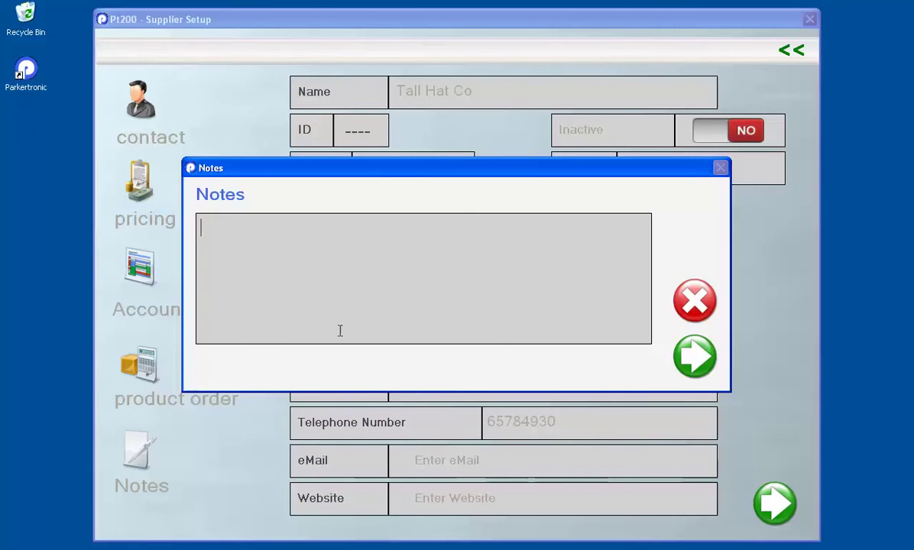
{"action": "type", "text": "Only deliver"}
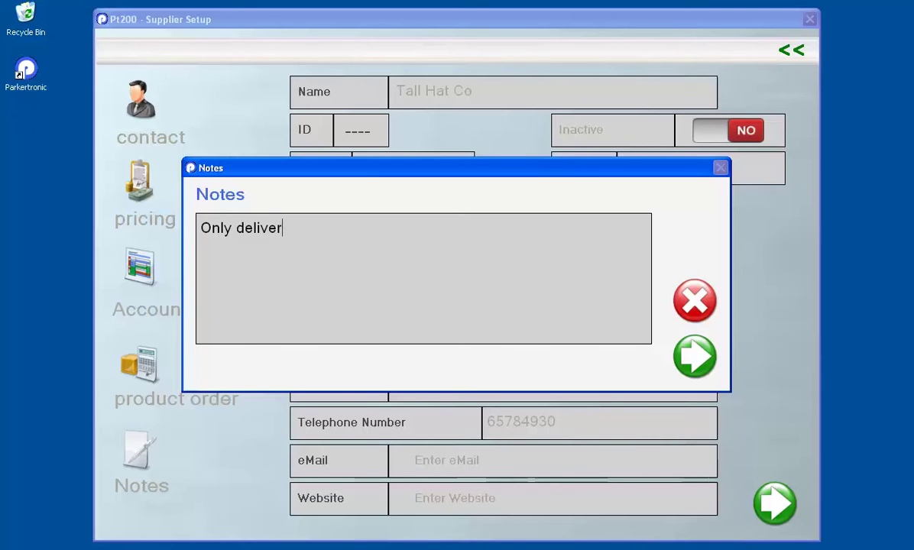
{"action": "type", "text": "s on a Friday"}
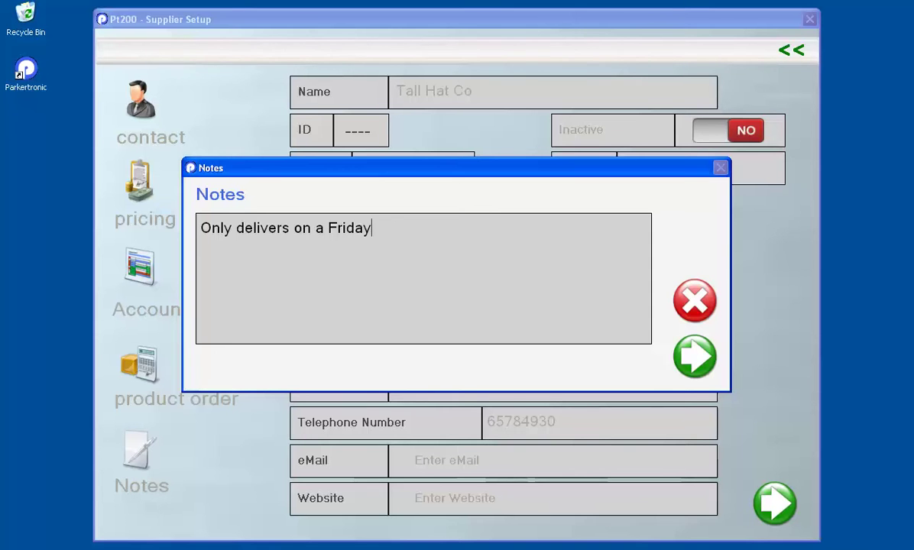
{"action": "left_click", "coordinate": [692, 356]}
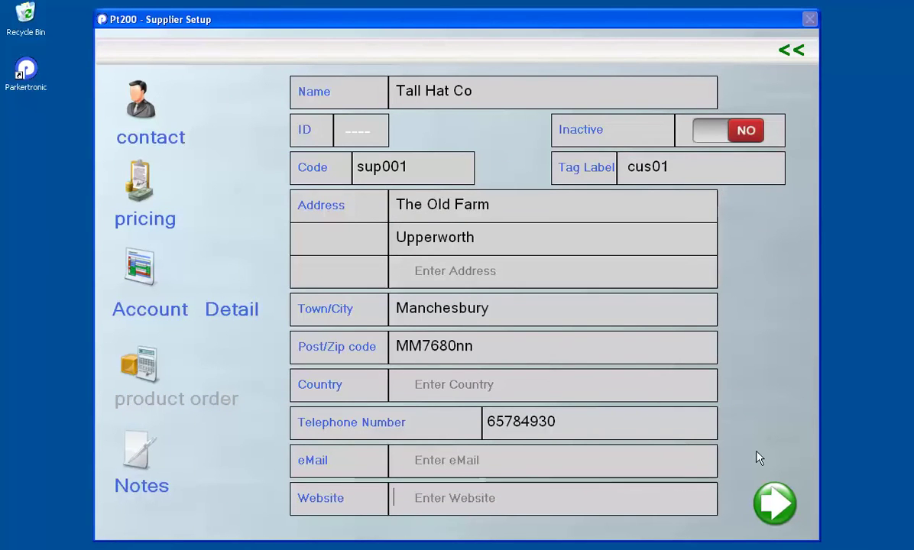
Save Tall Hat Co, reopen its row from the supplier list, then return to Admin Menu
{"action": "left_click", "coordinate": [776, 504]}
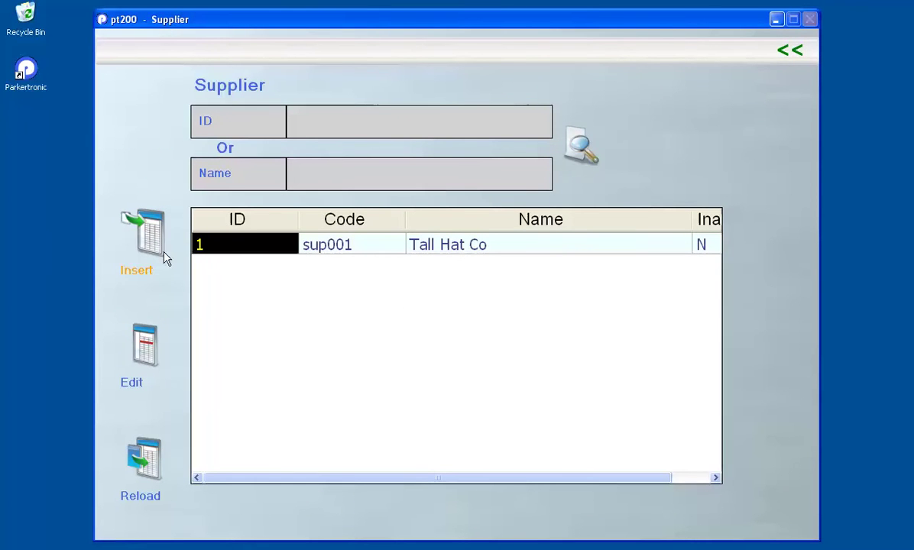
{"action": "left_click", "coordinate": [145, 237]}
{"action": "left_click", "coordinate": [790, 51]}
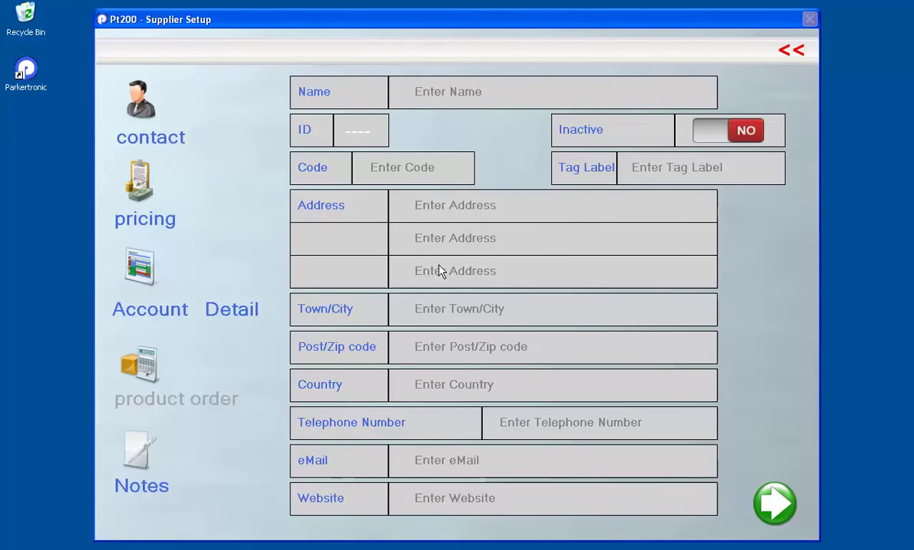
{"action": "left_click", "coordinate": [150, 346]}
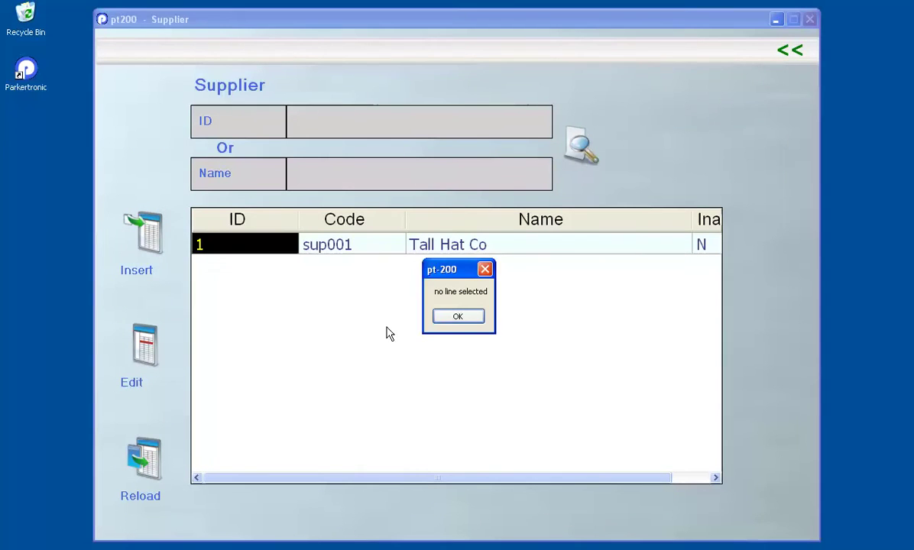
{"action": "left_click", "coordinate": [460, 317]}
{"action": "left_click", "coordinate": [157, 345]}
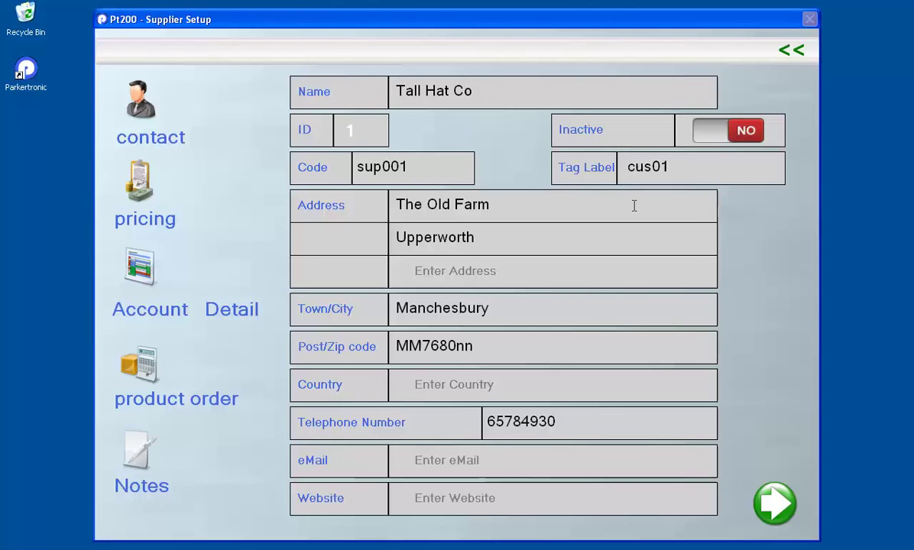
{"action": "left_click", "coordinate": [791, 52]}
{"action": "left_click", "coordinate": [790, 52]}
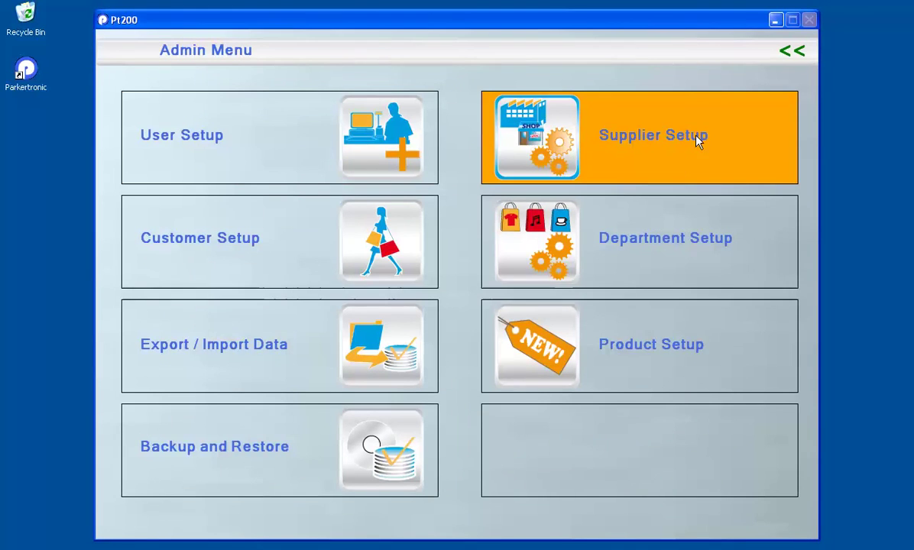